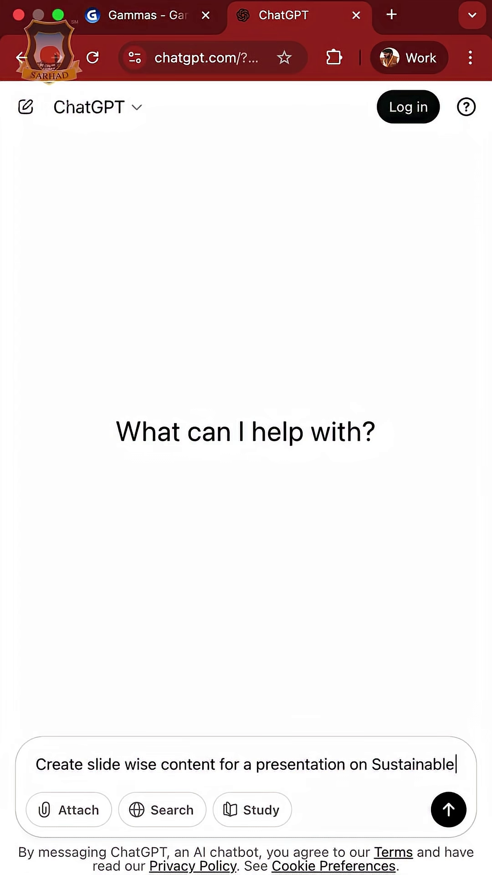
pyautogui.write('Development goals. create 6 slide presentation')
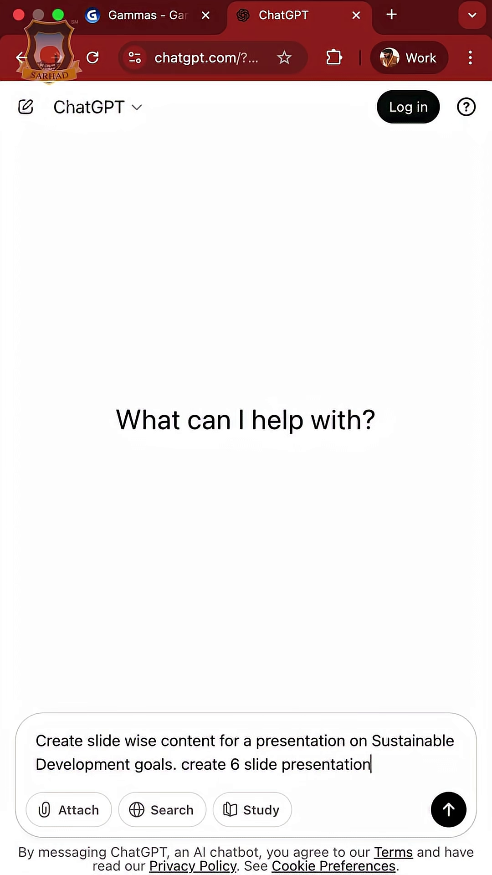
# - Send the 6-slide Sustainable Development Goals request and select ChatGPT's full response
pyautogui.click(449, 810)
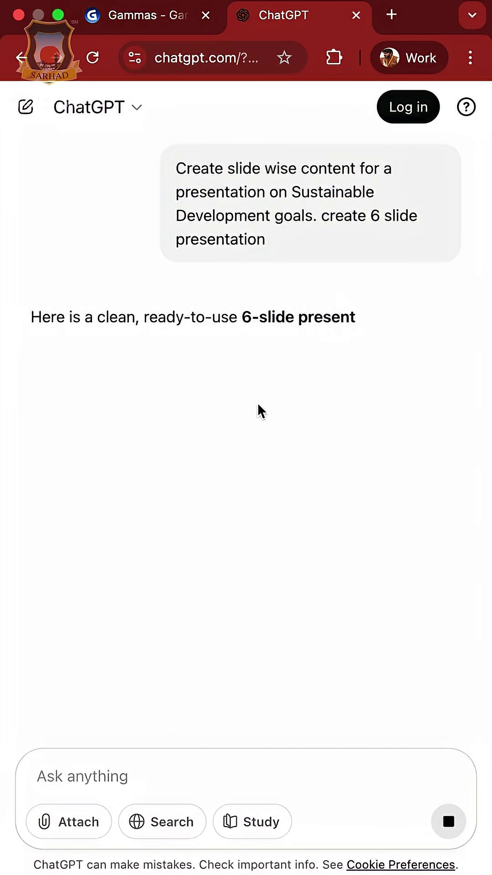
pyautogui.scroll(-3, 257, 412)
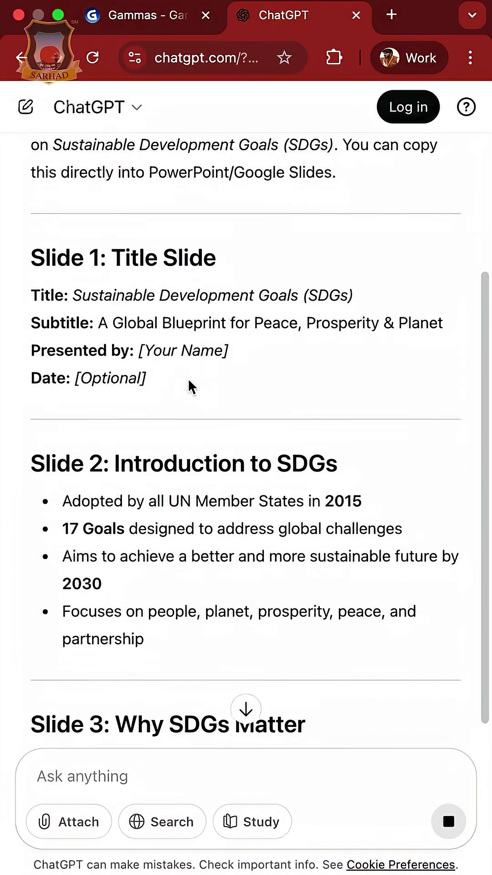
pyautogui.scroll(-3, 189, 378)
pyautogui.scroll(-3, 178, 323)
pyautogui.scroll(-3, 177, 323)
pyautogui.scroll(-3, 177, 323)
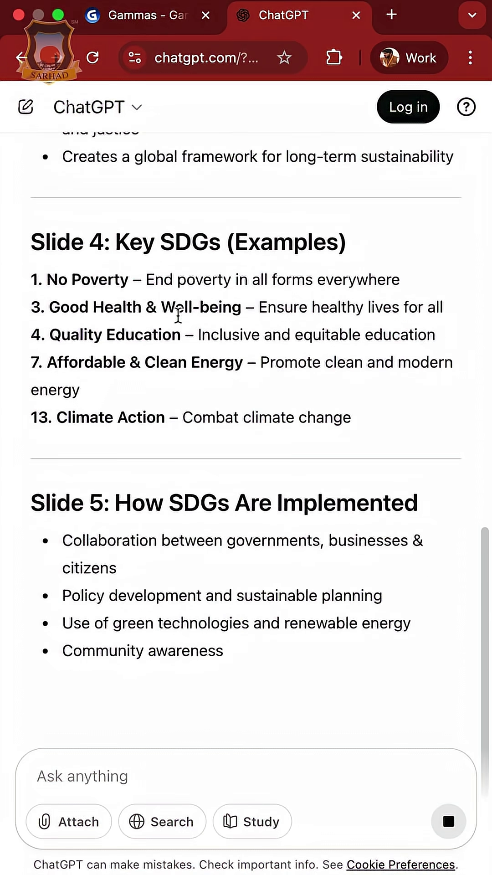
pyautogui.scroll(-3, 177, 323)
pyautogui.scroll(-3, 177, 323)
pyautogui.scroll(-3, 178, 323)
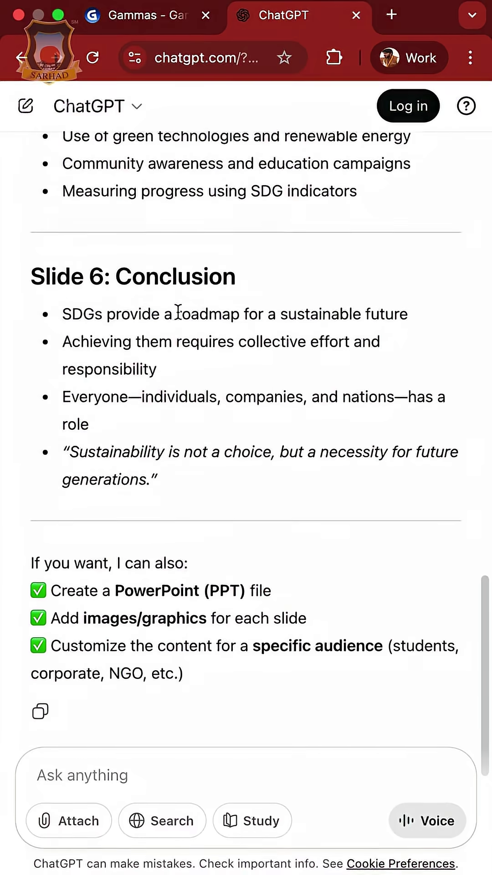
pyautogui.moveTo(173, 408)
pyautogui.mouseDown()
pyautogui.moveTo(53, 331)
pyautogui.moveTo(20, 452)
pyautogui.mouseUp()
pyautogui.scroll(5, 52, 331)
pyautogui.scroll(5, 53, 331)
# - Copy the SDG slide content, paste it into Gamma's Generate prompt, and generate the deck
pyautogui.hotkey('ctrl', 'c')
pyautogui.click(147, 15)
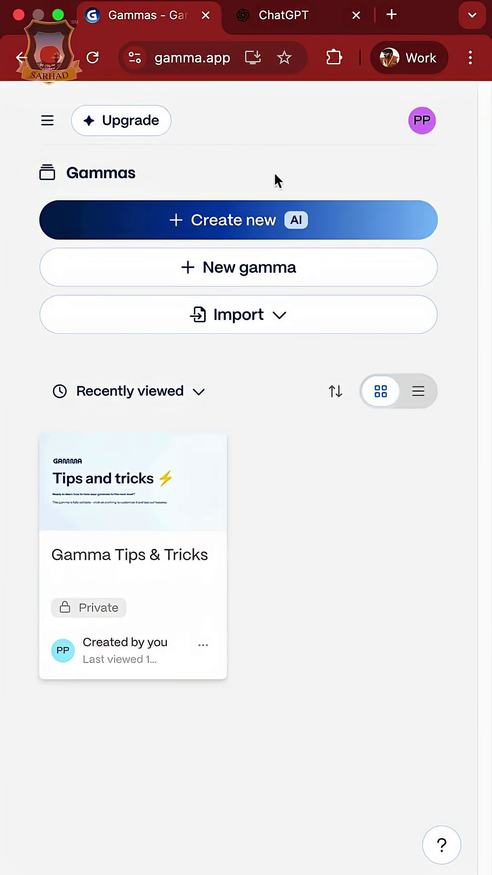
pyautogui.click(264, 221)
pyautogui.click(230, 290)
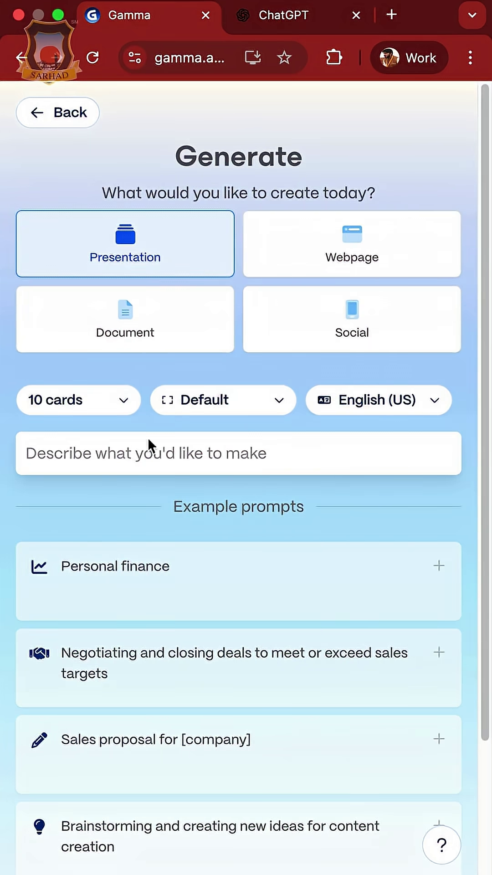
pyautogui.hotkey('ctrl', 'v')
pyautogui.scroll(-5, 239, 479)
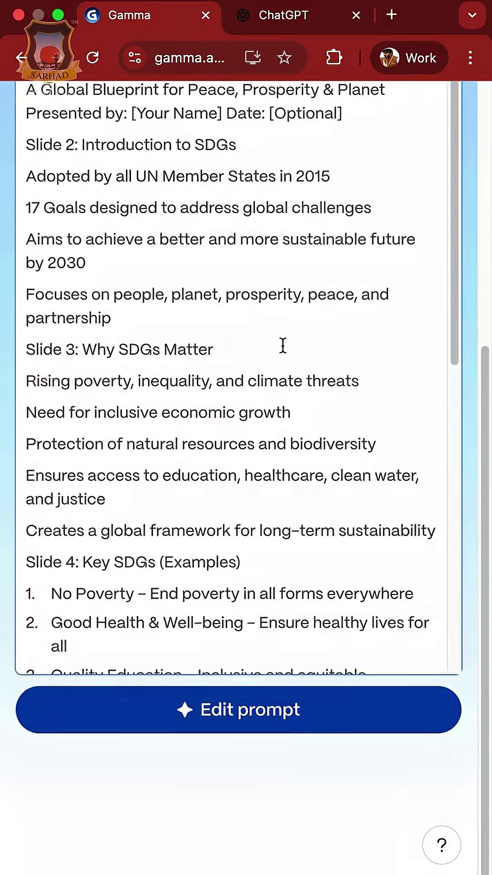
pyautogui.scroll(1, 240, 479)
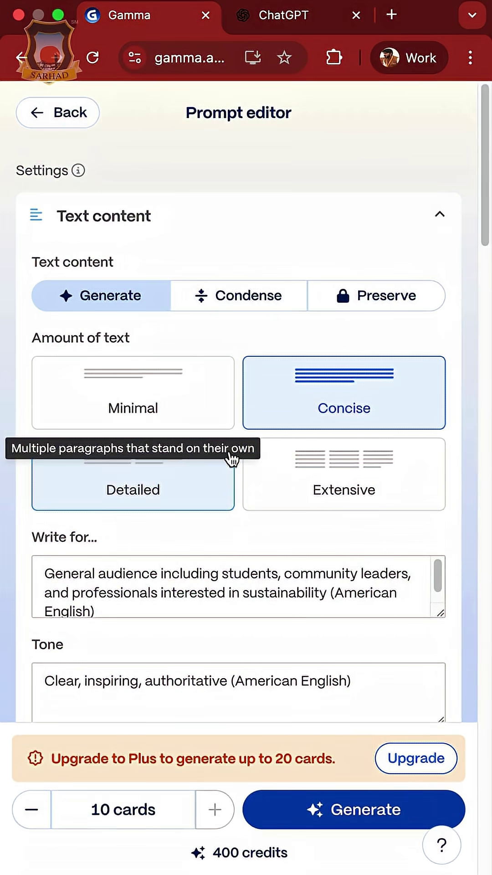
pyautogui.scroll(-1, 229, 404)
pyautogui.scroll(-6, 229, 404)
pyautogui.scroll(-4, 228, 397)
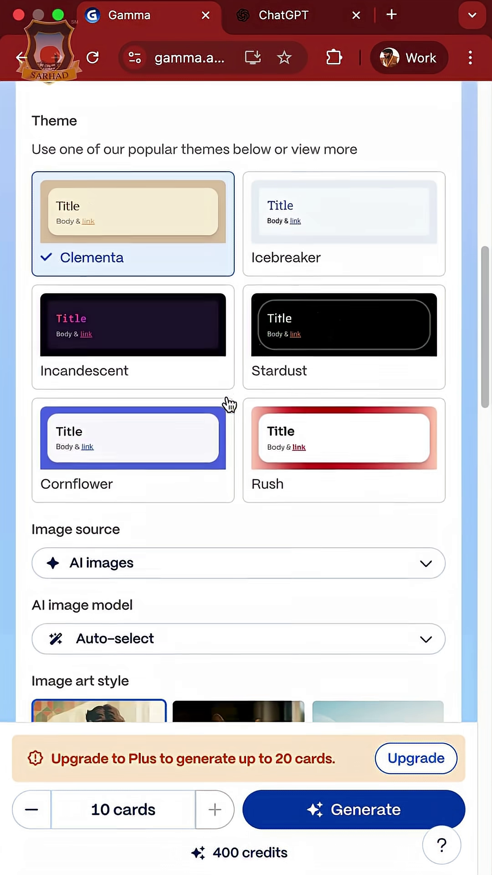
pyautogui.scroll(-4, 228, 397)
pyautogui.scroll(-3, 227, 397)
pyautogui.scroll(-5, 327, 784)
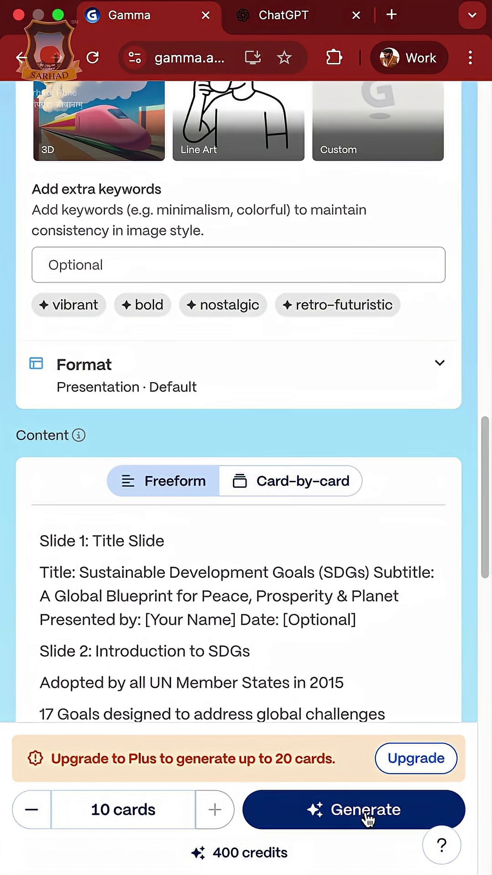
pyautogui.click(386, 820)
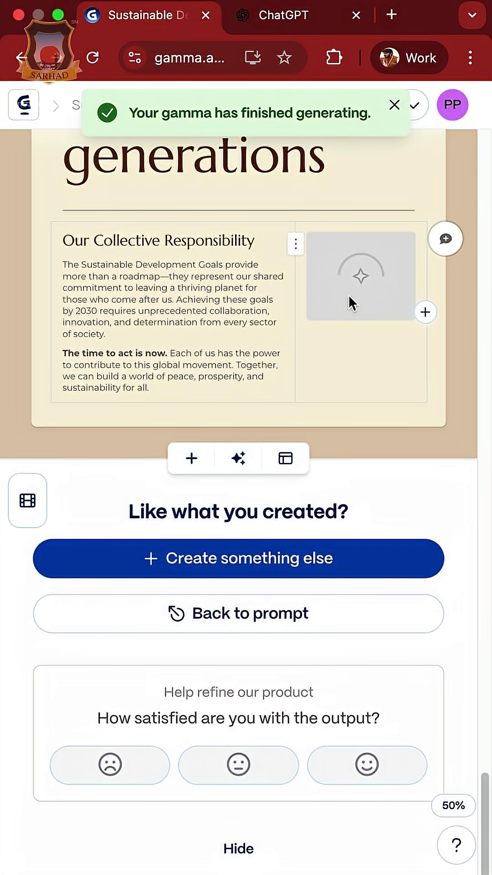
# - Hide the satisfaction feedback panel once the SDG deck finishes generating
pyautogui.click(238, 849)
pyautogui.scroll(3, 273, 342)
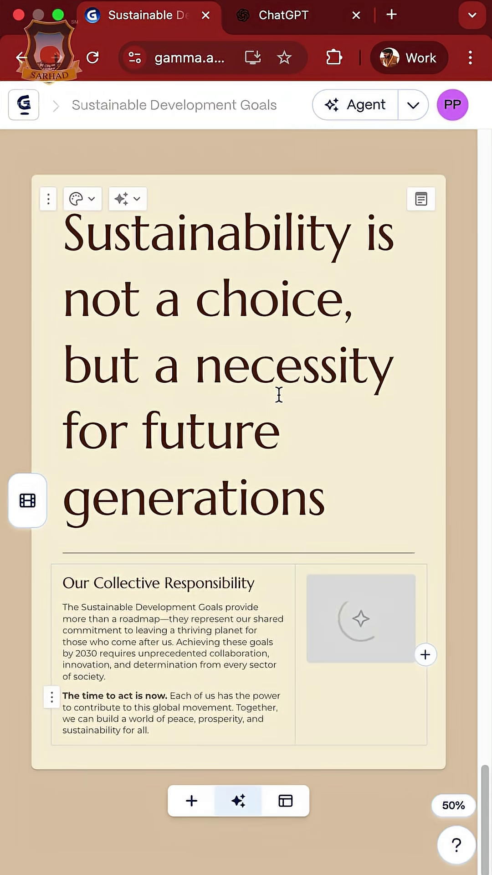
pyautogui.scroll(5, 274, 342)
pyautogui.scroll(5, 273, 342)
pyautogui.scroll(8, 270, 338)
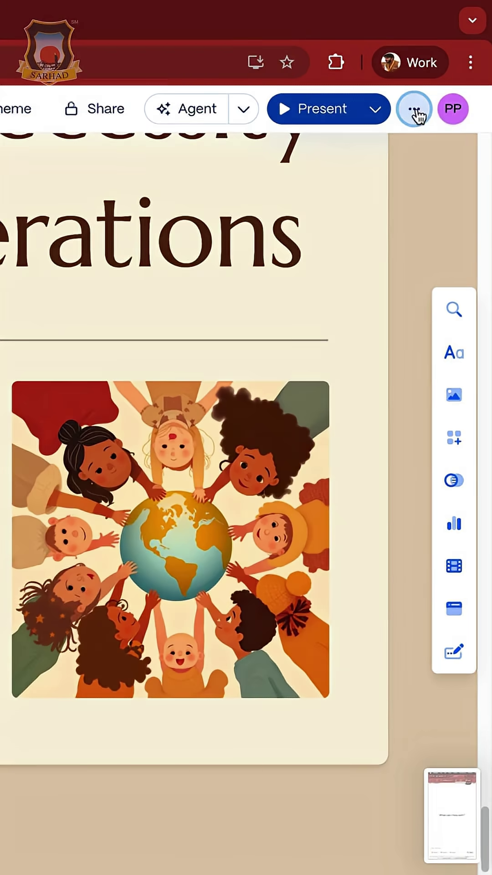
# - Convert the SDG gamma into a site with Publish to site, then open its gamma.site link
pyautogui.click(416, 110)
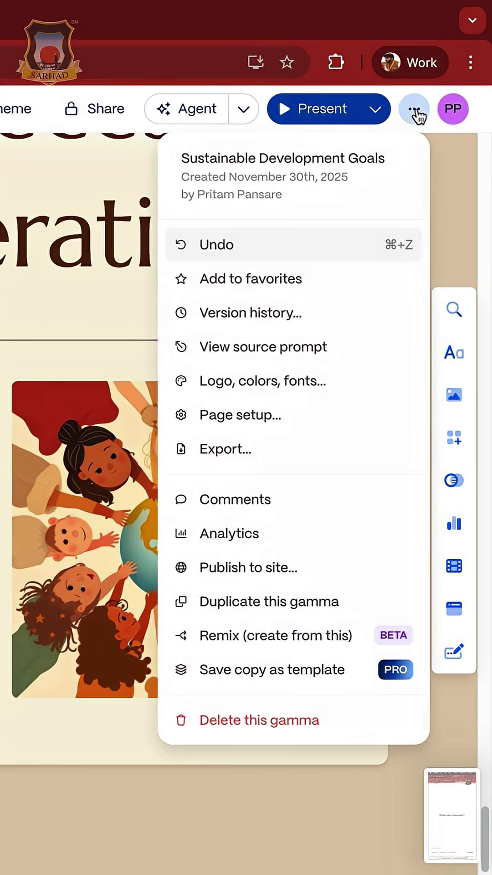
pyautogui.click(247, 573)
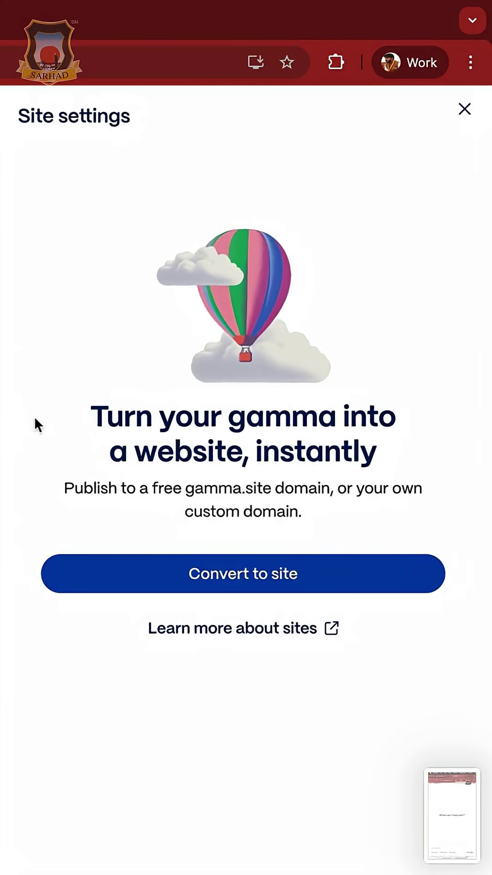
pyautogui.click(269, 577)
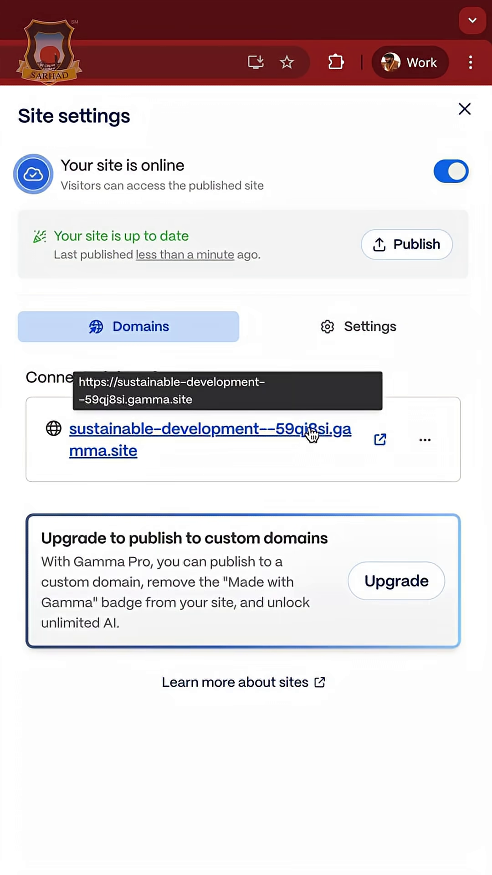
pyautogui.click(310, 426)
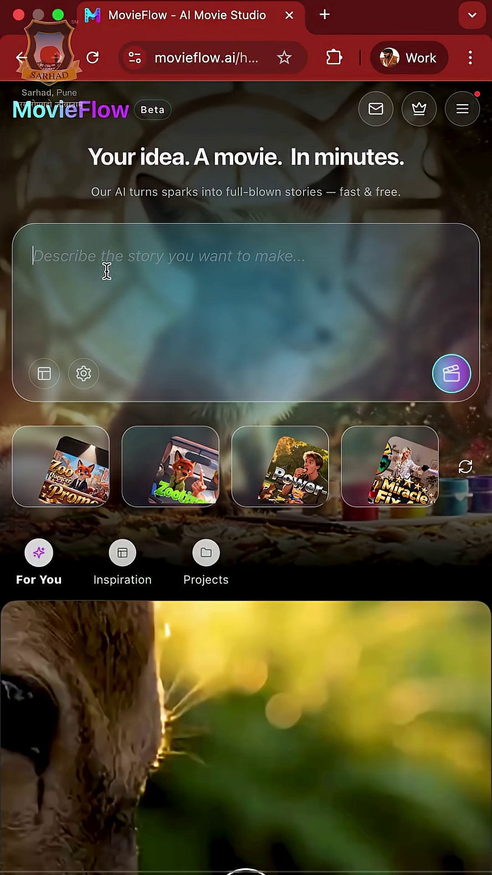
# - Paste the prompt about AI transforming student life into MovieFlow's story field
pyautogui.hotkey('ctrl', 'v')
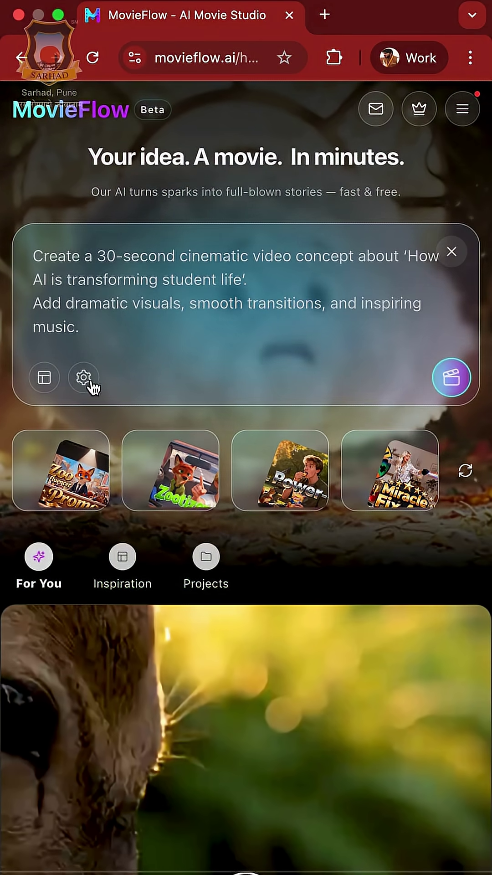